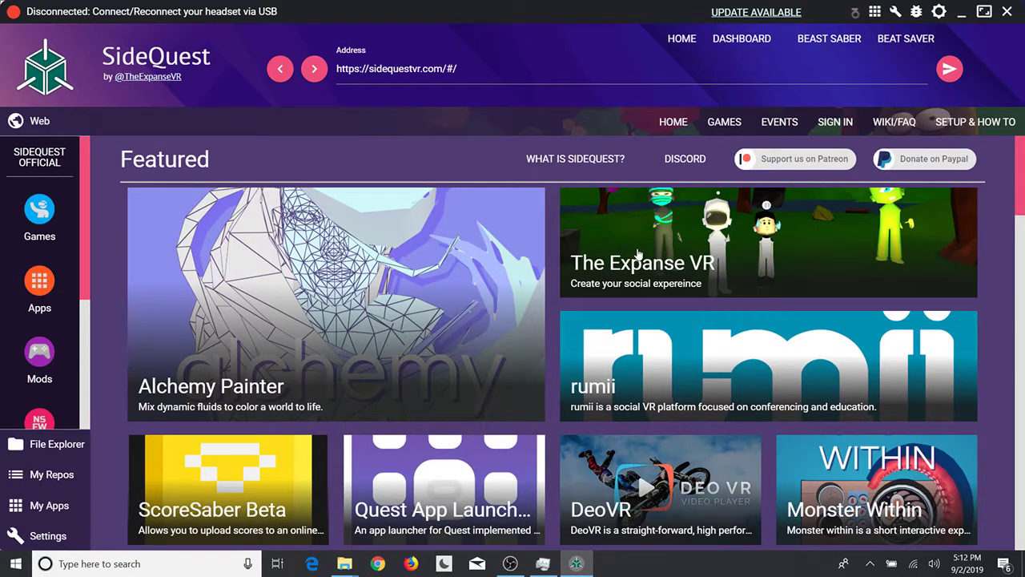
Scroll through the Featured apps on the SideQuest home page, then close SideQuest
{"action": "scroll", "coordinate": [458, 296], "scroll_direction": "down", "scroll_amount": 9}
{"action": "scroll", "coordinate": [458, 296], "scroll_direction": "up", "scroll_amount": 6}
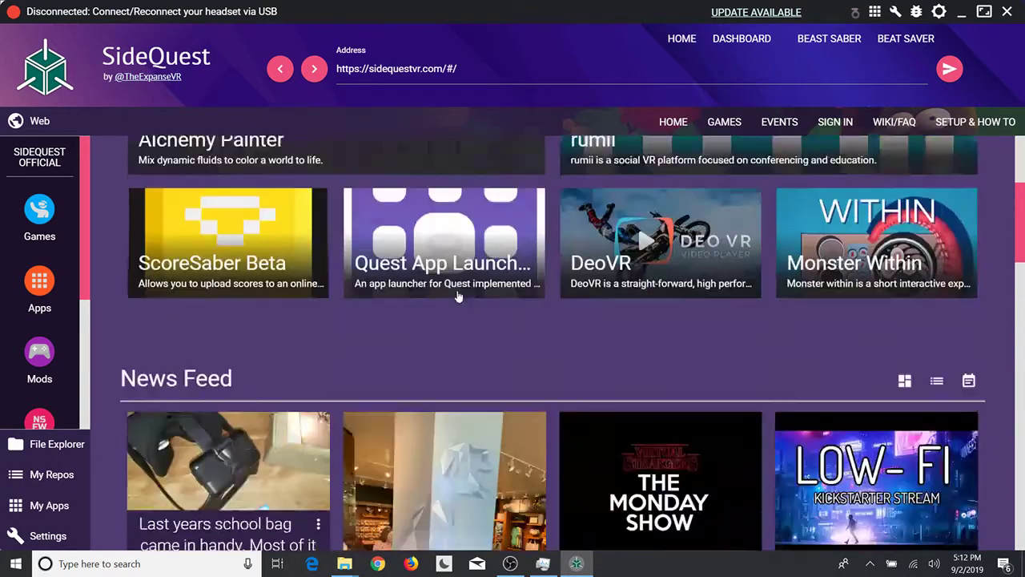
{"action": "scroll", "coordinate": [458, 296], "scroll_direction": "up", "scroll_amount": 3}
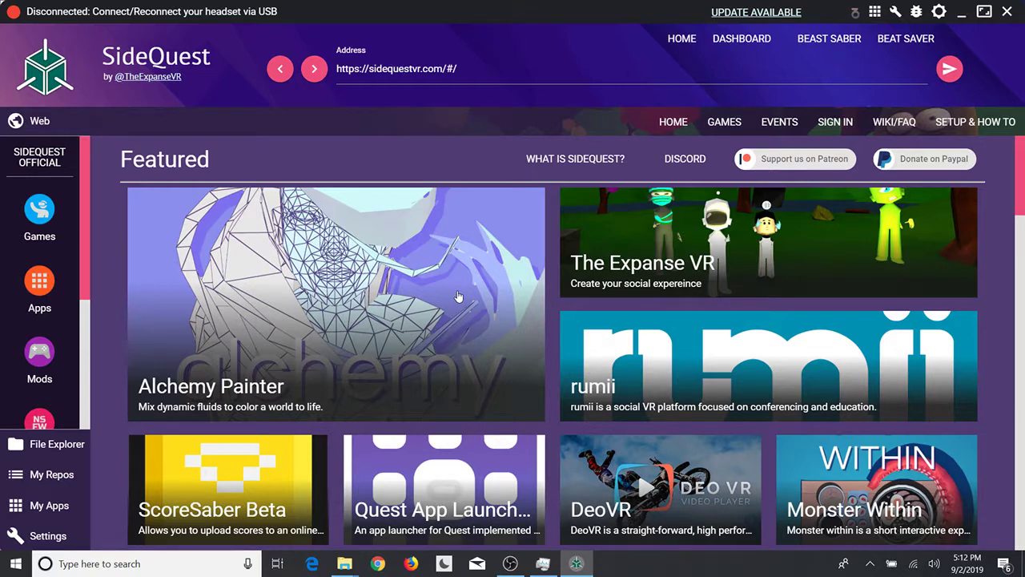
{"action": "left_click", "coordinate": [1007, 16]}
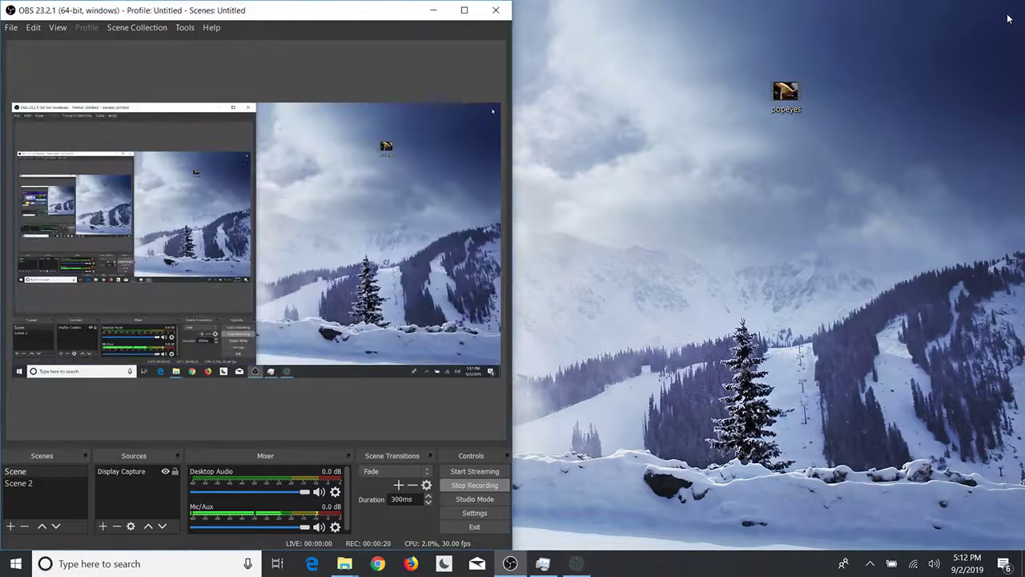
Run SideQuest.exe from the Downloads sidequest folder, then minimise that Explorer window
{"action": "left_click", "coordinate": [434, 9]}
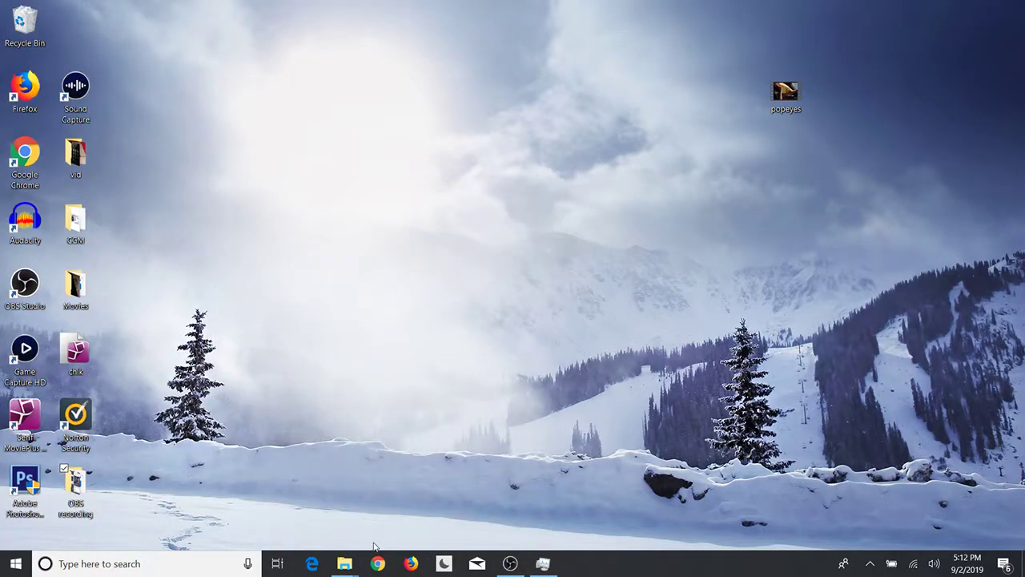
{"action": "mouse_move", "coordinate": [344, 563]}
{"action": "left_click", "coordinate": [324, 496]}
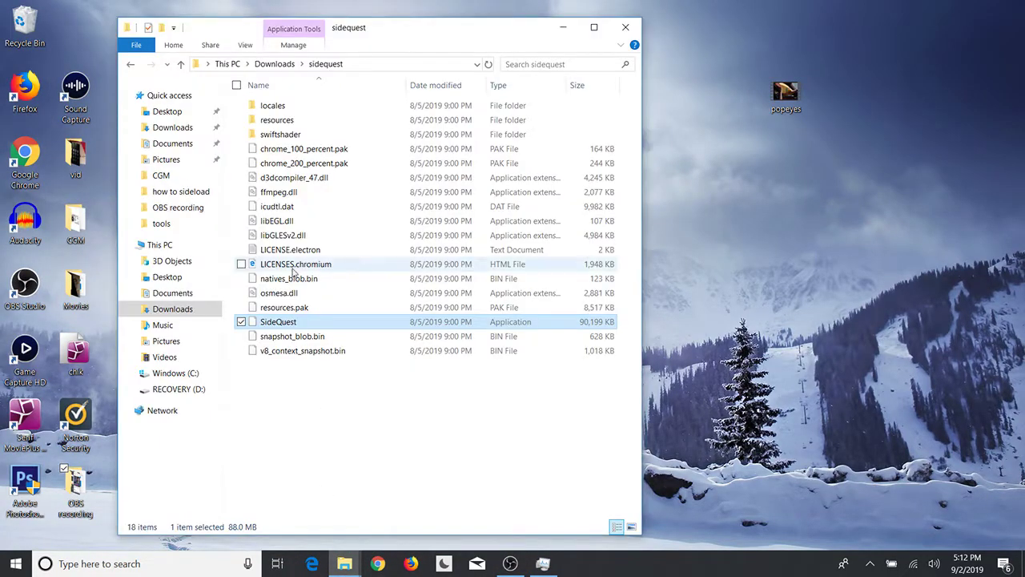
{"action": "left_click", "coordinate": [289, 336]}
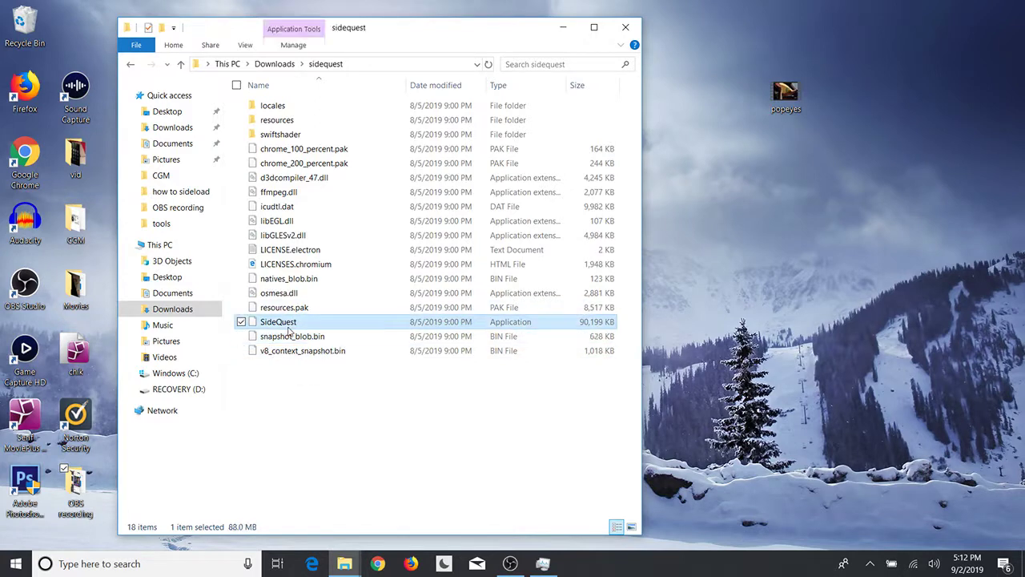
{"action": "left_click", "coordinate": [569, 26]}
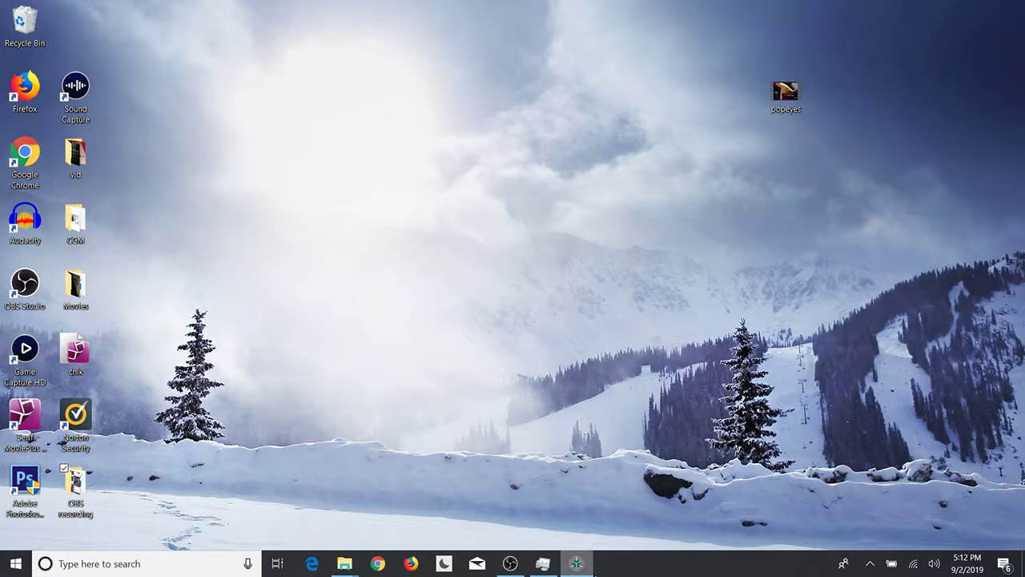
{"action": "mouse_move", "coordinate": [576, 563]}
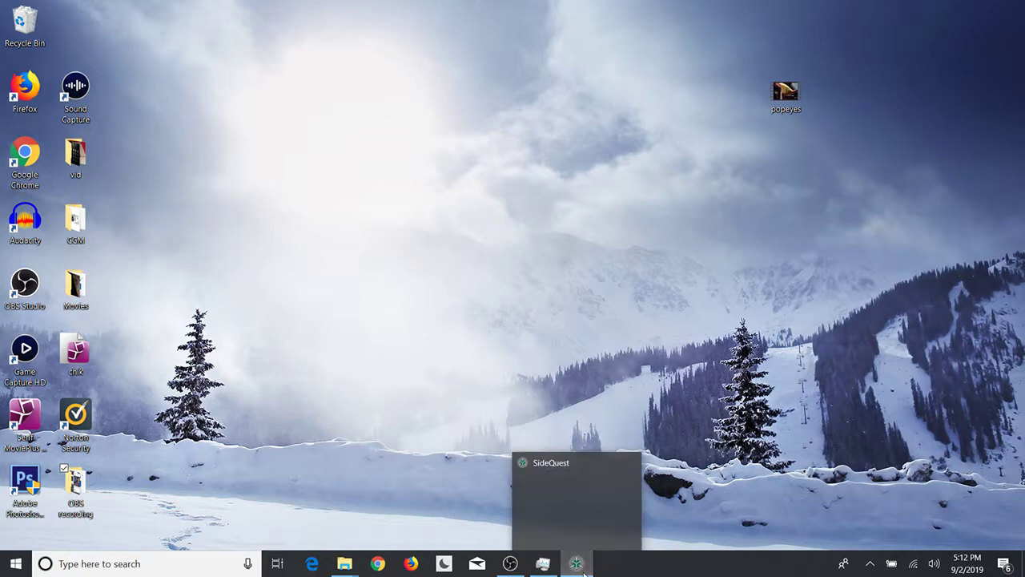
Bring up the starting SideQuest window from its taskbar preview
{"action": "left_click", "coordinate": [586, 528]}
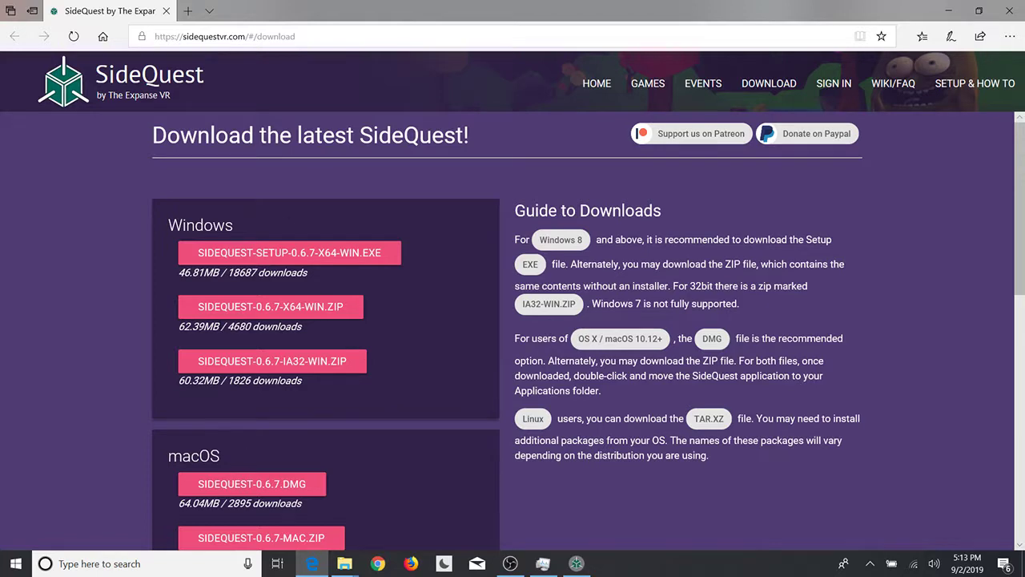
Cancel the accidentally started Linux TAR.XZ download on the SideQuest download page
{"action": "scroll", "coordinate": [512, 321], "scroll_direction": "down", "scroll_amount": 1}
{"action": "scroll", "coordinate": [238, 417], "scroll_direction": "down", "scroll_amount": 3}
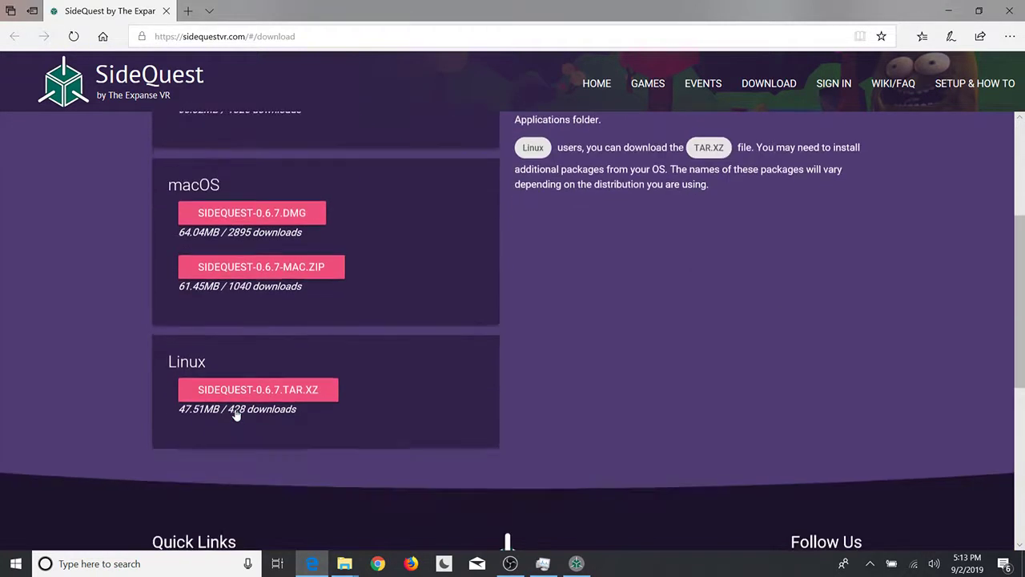
{"action": "left_click", "coordinate": [237, 402]}
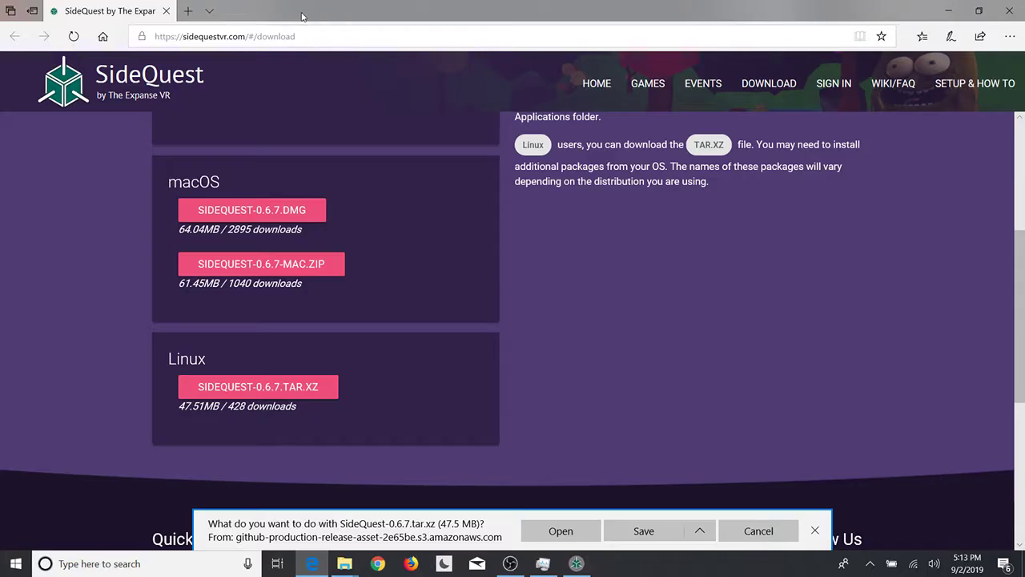
{"action": "left_click", "coordinate": [755, 531]}
Save the SideQuest-0.6.7-x64-win.zip download
{"action": "left_click_drag", "start_coordinate": [740, 526], "coordinate": [499, 4]}
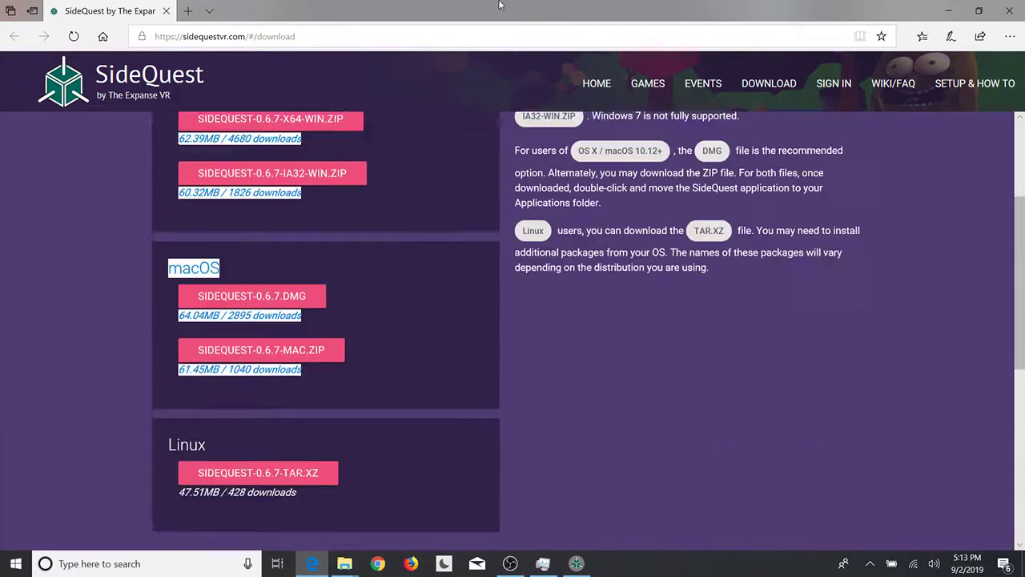
{"action": "left_click", "coordinate": [487, 166]}
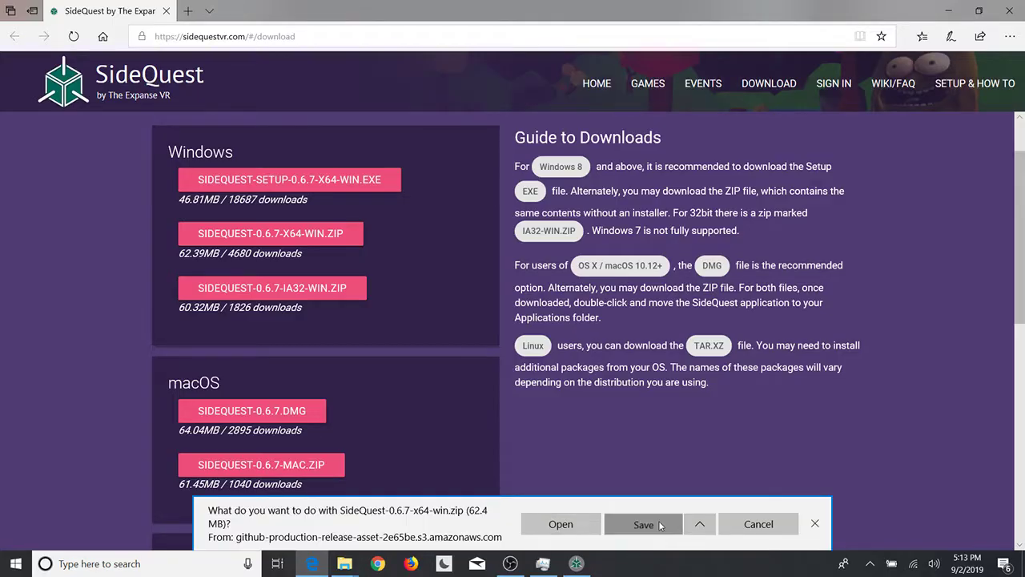
{"action": "left_click", "coordinate": [658, 521]}
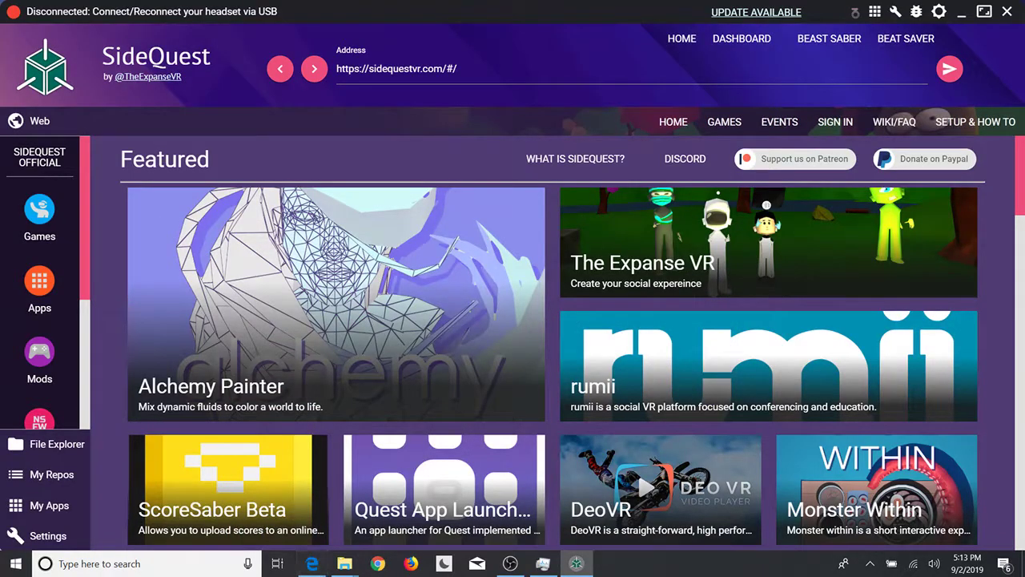
Close SideQuest and delete the old sidequest folder from Downloads
{"action": "left_click", "coordinate": [1007, 12]}
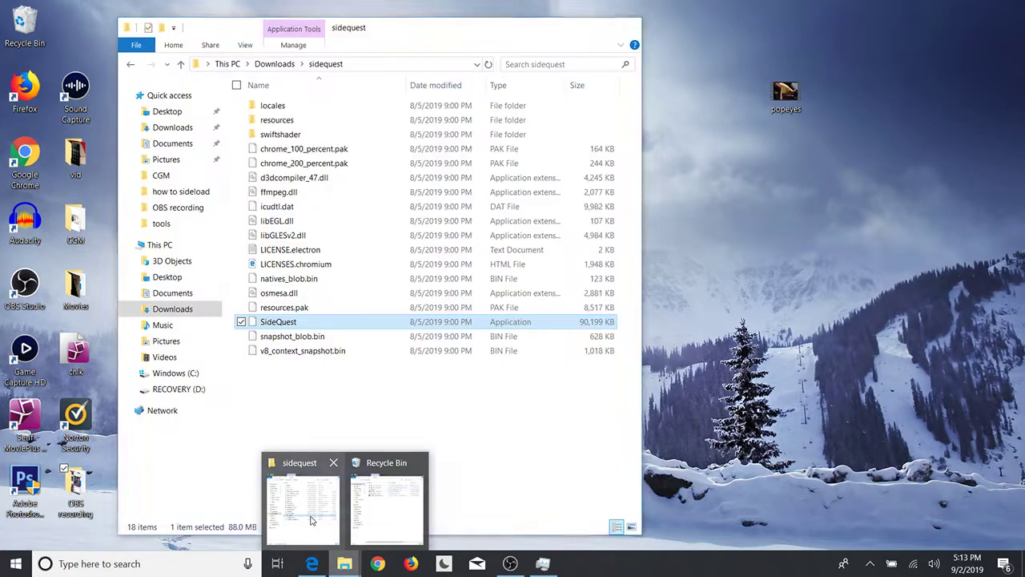
{"action": "left_click", "coordinate": [312, 521]}
{"action": "left_click", "coordinate": [269, 66]}
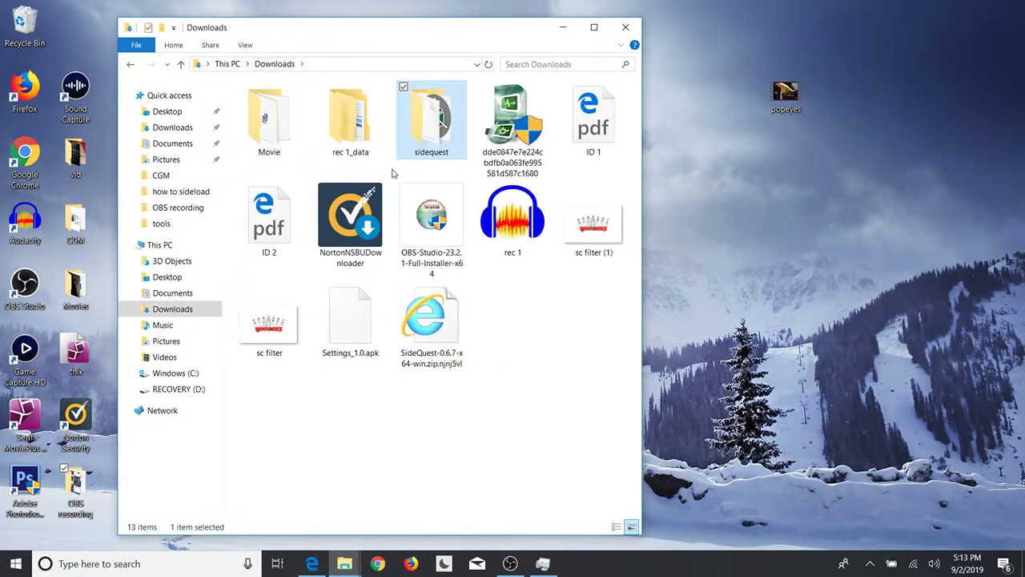
{"action": "right_click", "coordinate": [439, 116]}
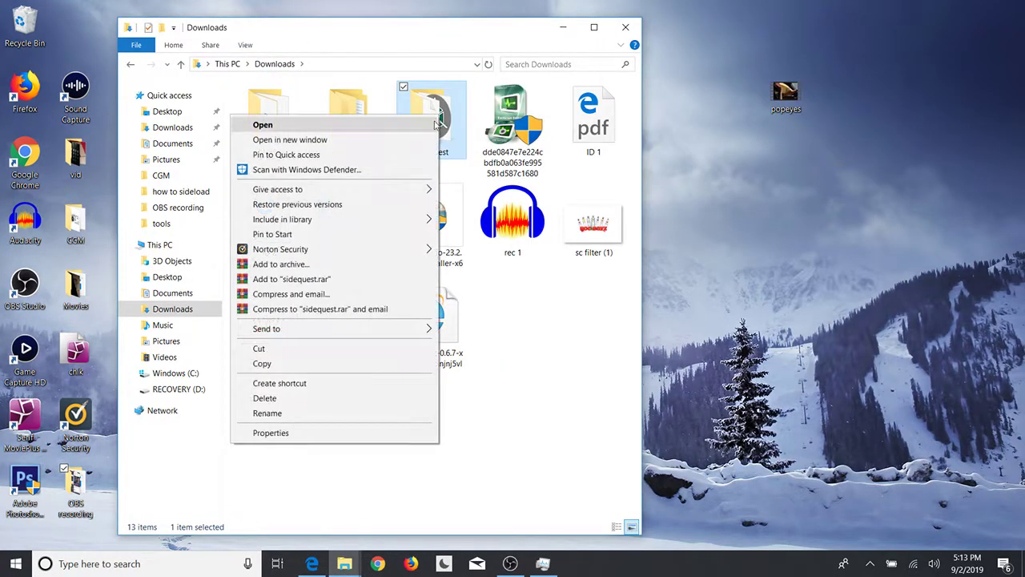
{"action": "left_click", "coordinate": [299, 397]}
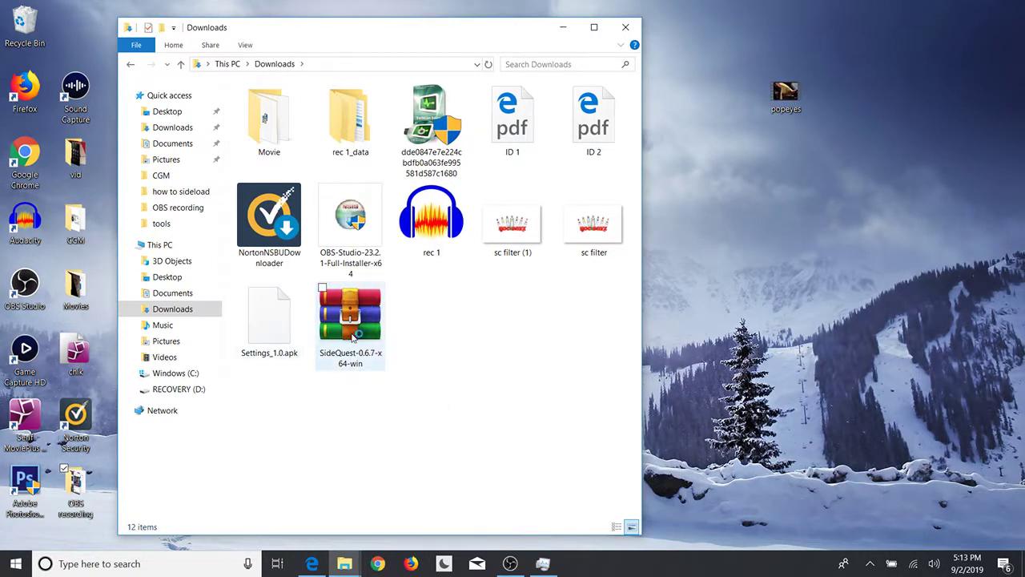
Bring up the New item menu on empty space in Downloads
{"action": "left_click", "coordinate": [346, 320]}
{"action": "left_click", "coordinate": [437, 337]}
{"action": "right_click", "coordinate": [437, 337]}
{"action": "mouse_move", "coordinate": [361, 495]}
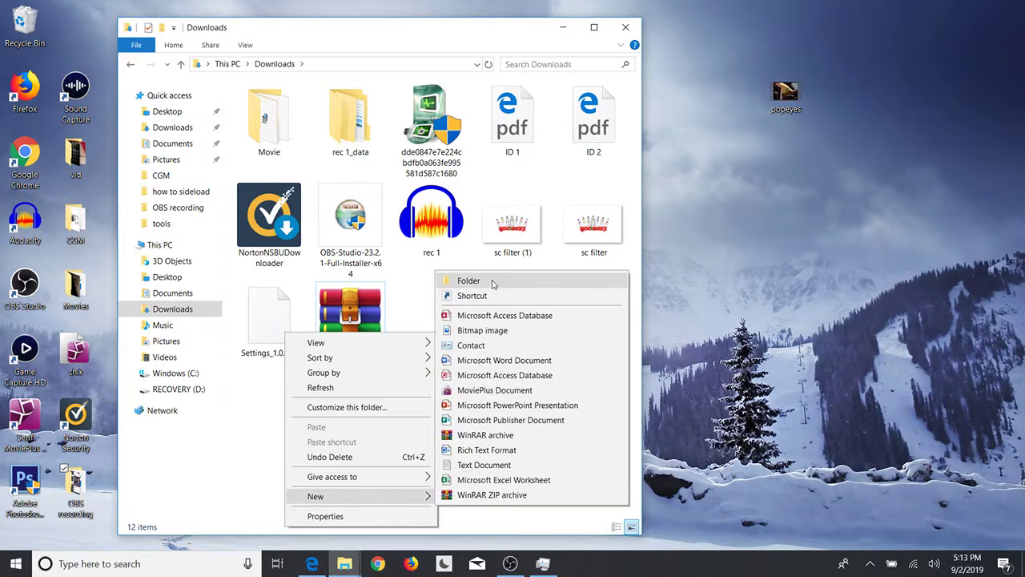
Create a folder named 'sidequest', move the 0.6.7 zip into it, and open it
{"action": "left_click", "coordinate": [490, 282]}
{"action": "type", "text": "sid"}
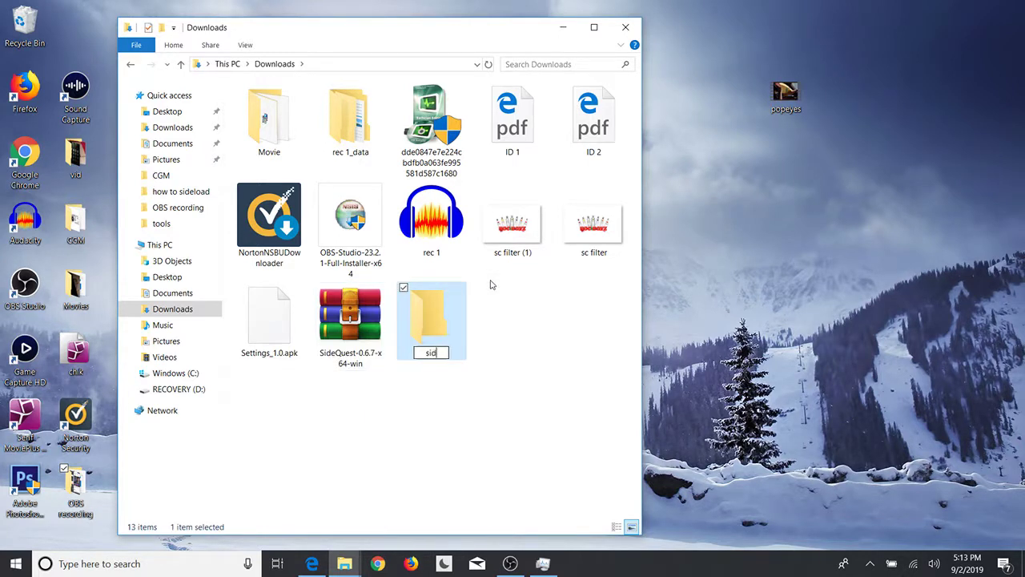
{"action": "type", "text": "equest"}
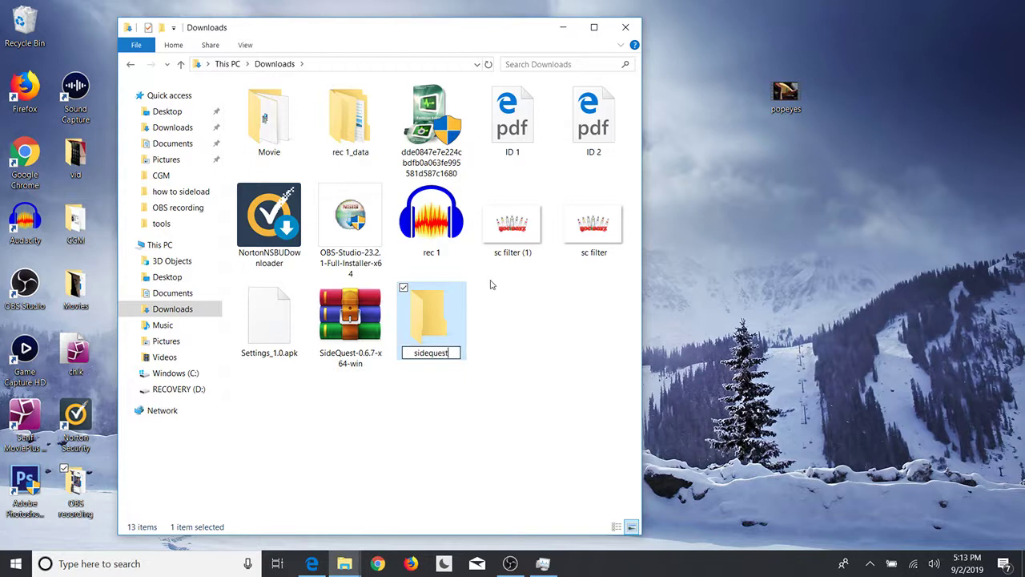
{"action": "key", "text": "Return"}
{"action": "left_click_drag", "start_coordinate": [350, 316], "coordinate": [432, 316]}
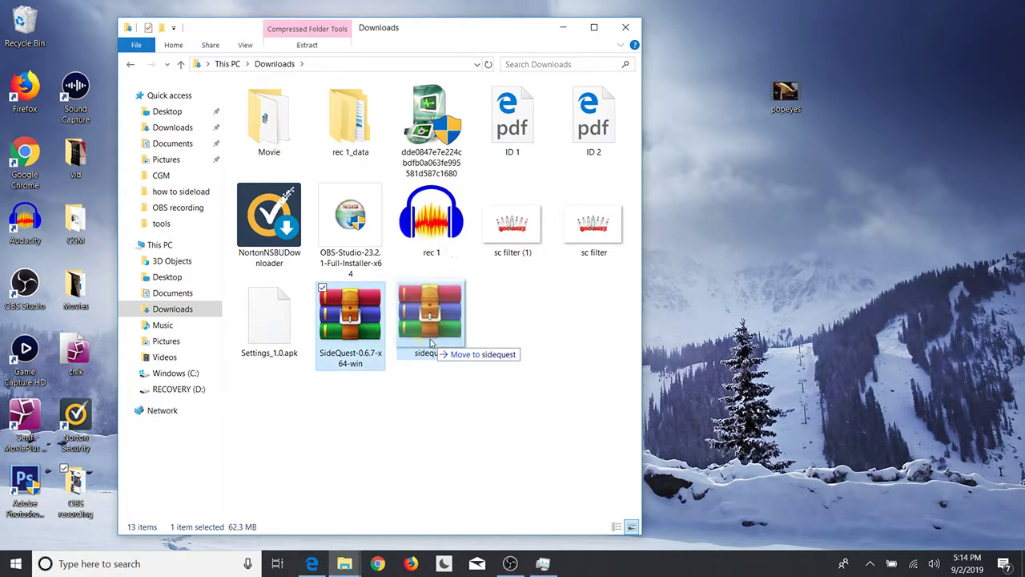
{"action": "double_click", "coordinate": [344, 332]}
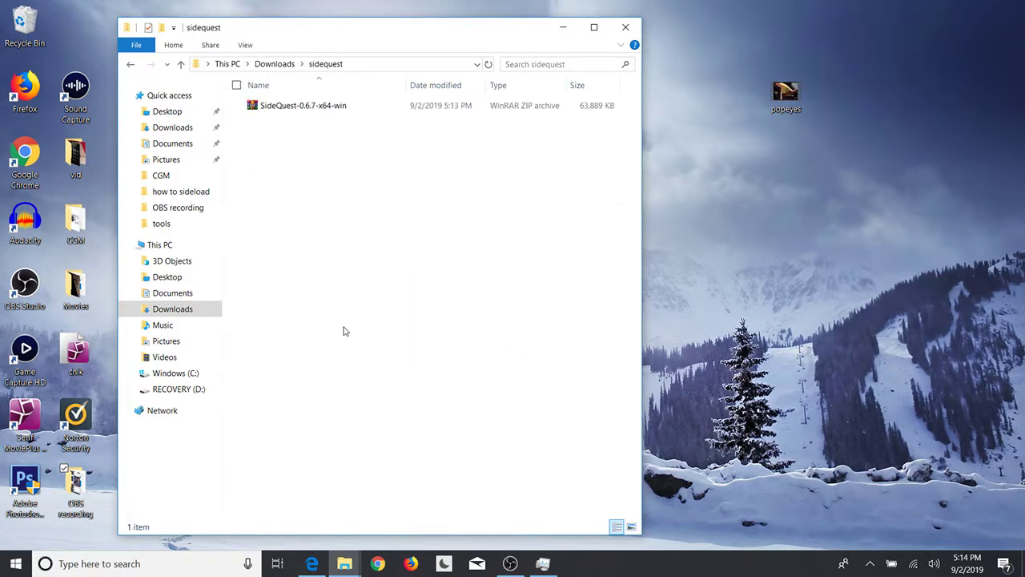
Extract the SideQuest zip here, then delete the leftover zip
{"action": "left_click", "coordinate": [342, 113]}
{"action": "right_click", "coordinate": [342, 113]}
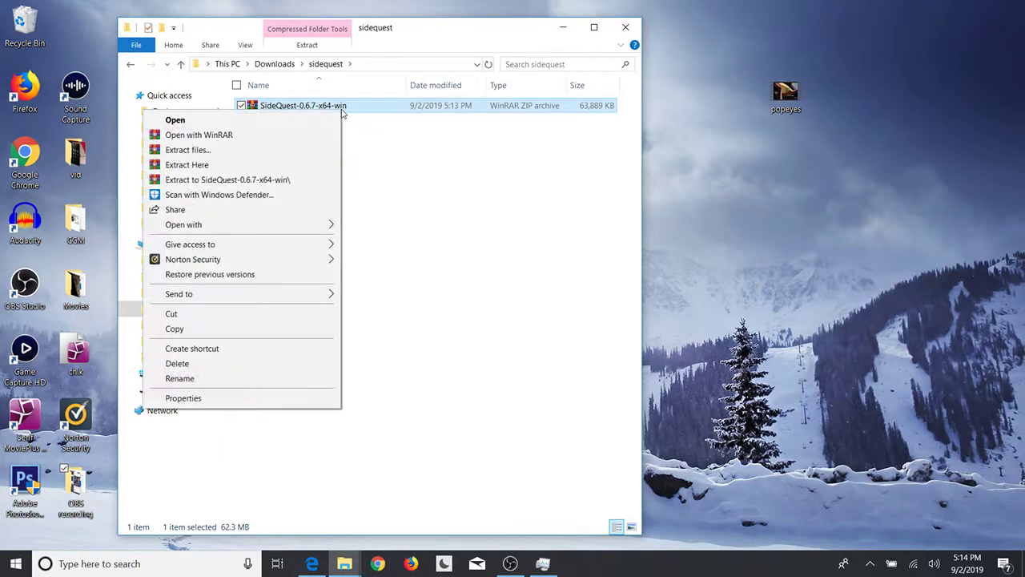
{"action": "left_click", "coordinate": [185, 165]}
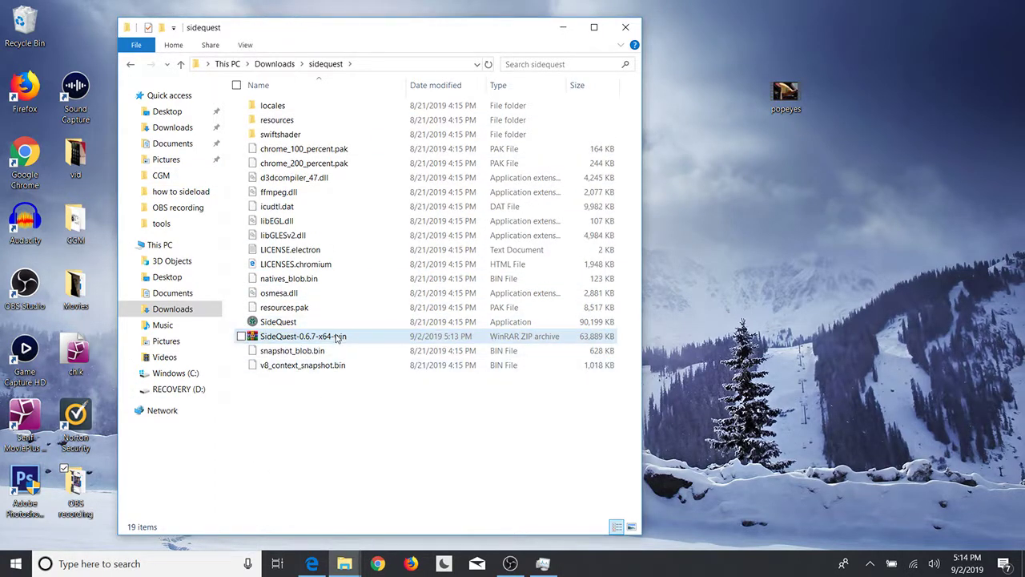
{"action": "left_click", "coordinate": [337, 338]}
{"action": "key", "text": "Delete"}
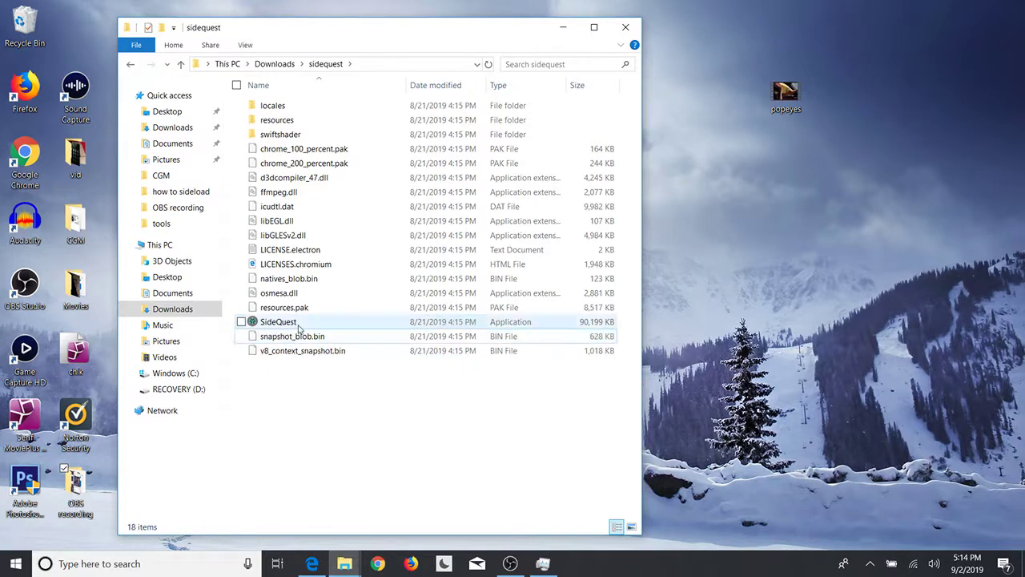
Create a shortcut to SideQuest.exe and place it on the desktop
{"action": "right_click", "coordinate": [274, 321]}
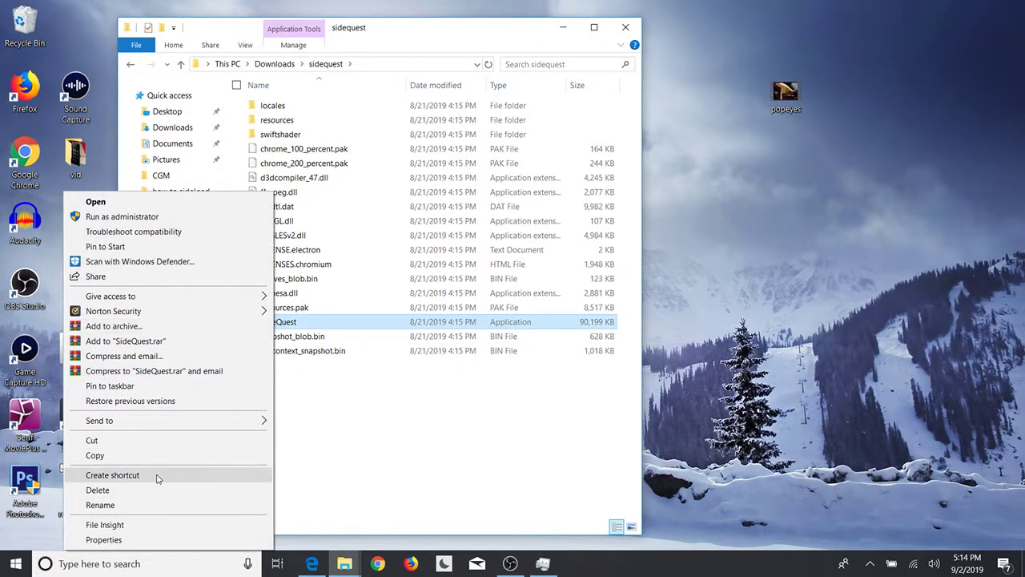
{"action": "left_click", "coordinate": [112, 475]}
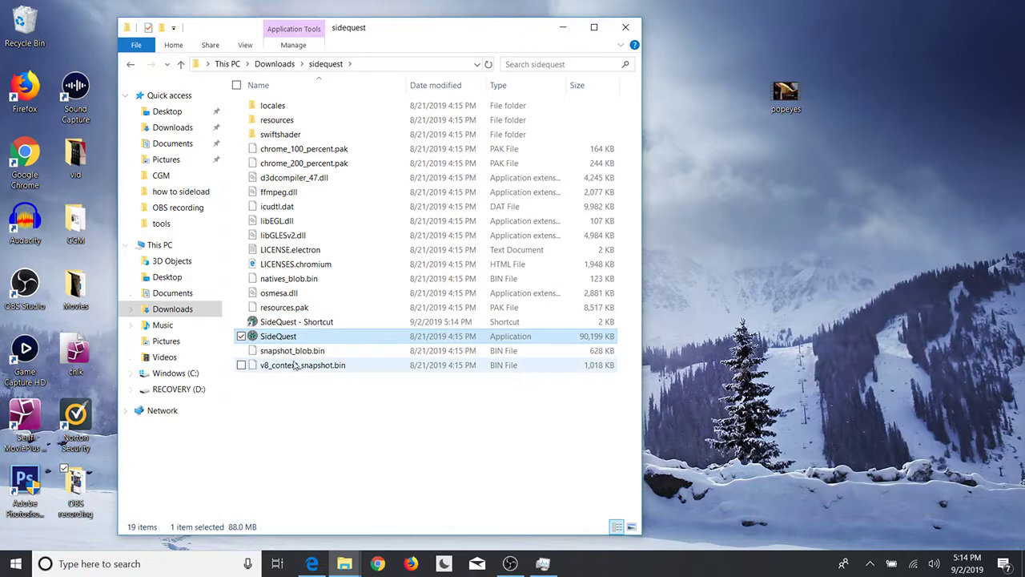
{"action": "left_click_drag", "start_coordinate": [285, 322], "coordinate": [88, 48]}
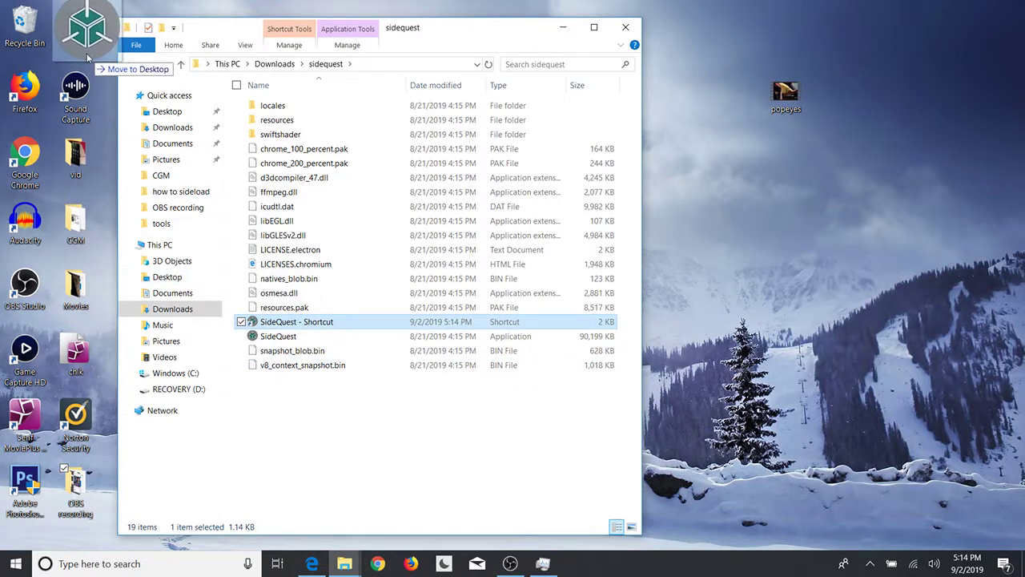
Minimise File Explorer to reveal the SideQuest shortcut on the desktop
{"action": "left_click", "coordinate": [565, 29]}
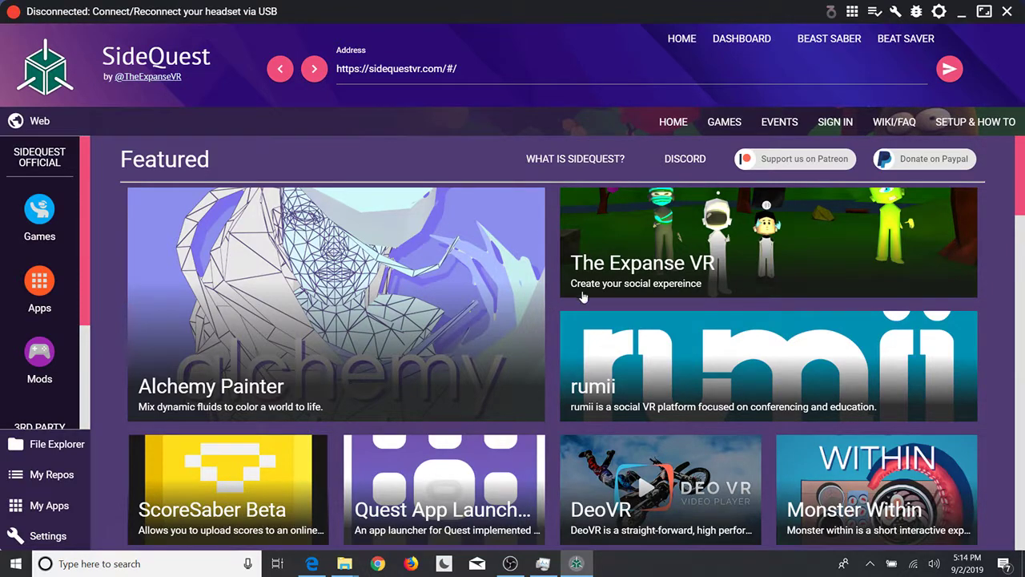
Open the Games catalogue and scroll through its list of games
{"action": "scroll", "coordinate": [582, 286], "scroll_direction": "down", "scroll_amount": 3}
{"action": "scroll", "coordinate": [583, 285], "scroll_direction": "up", "scroll_amount": 1}
{"action": "scroll", "coordinate": [583, 285], "scroll_direction": "up", "scroll_amount": 2}
{"action": "left_click", "coordinate": [40, 214]}
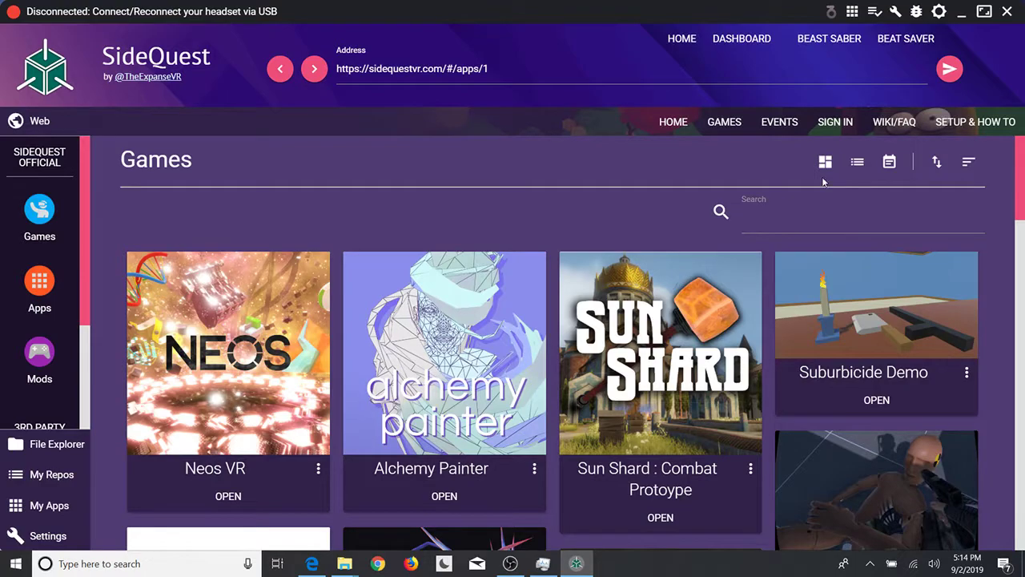
{"action": "scroll", "coordinate": [502, 326], "scroll_direction": "down", "scroll_amount": 4}
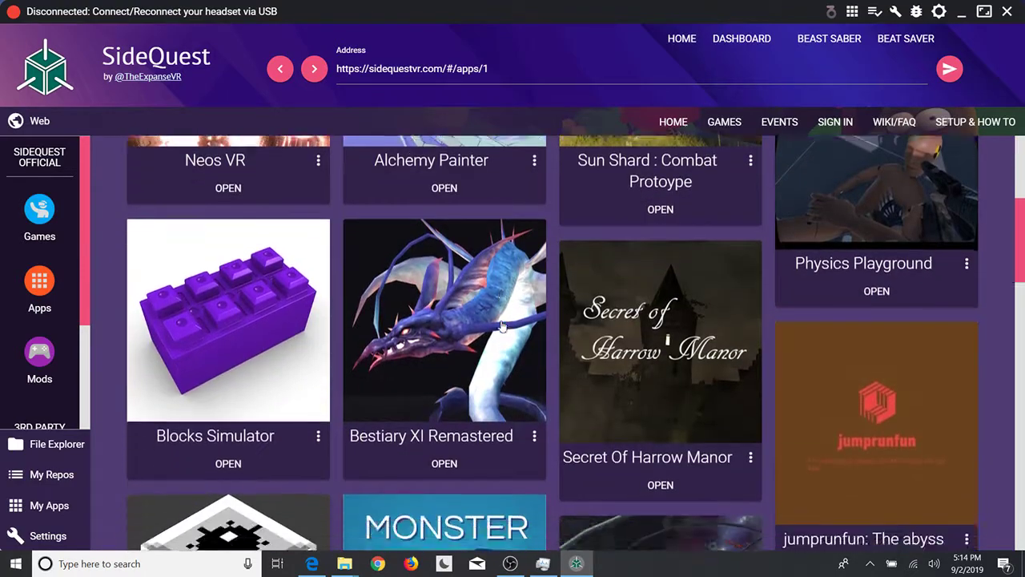
{"action": "scroll", "coordinate": [502, 326], "scroll_direction": "down", "scroll_amount": 3}
{"action": "scroll", "coordinate": [502, 326], "scroll_direction": "down", "scroll_amount": 5}
{"action": "scroll", "coordinate": [502, 326], "scroll_direction": "down", "scroll_amount": 2}
{"action": "scroll", "coordinate": [502, 325], "scroll_direction": "down", "scroll_amount": 5}
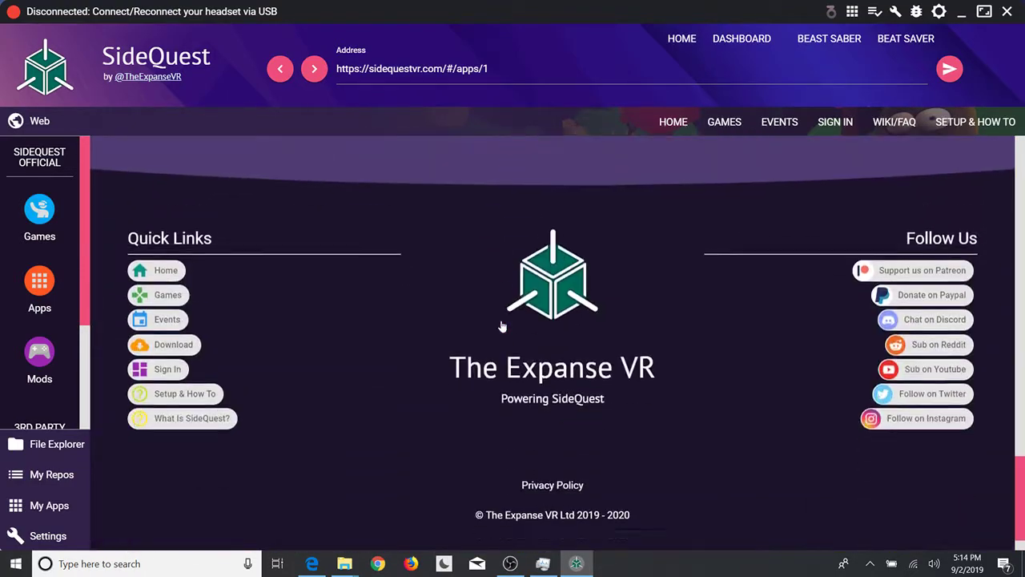
{"action": "scroll", "coordinate": [502, 325], "scroll_direction": "up", "scroll_amount": 7}
{"action": "scroll", "coordinate": [503, 326], "scroll_direction": "up", "scroll_amount": 10}
{"action": "scroll", "coordinate": [502, 325], "scroll_direction": "up", "scroll_amount": 3}
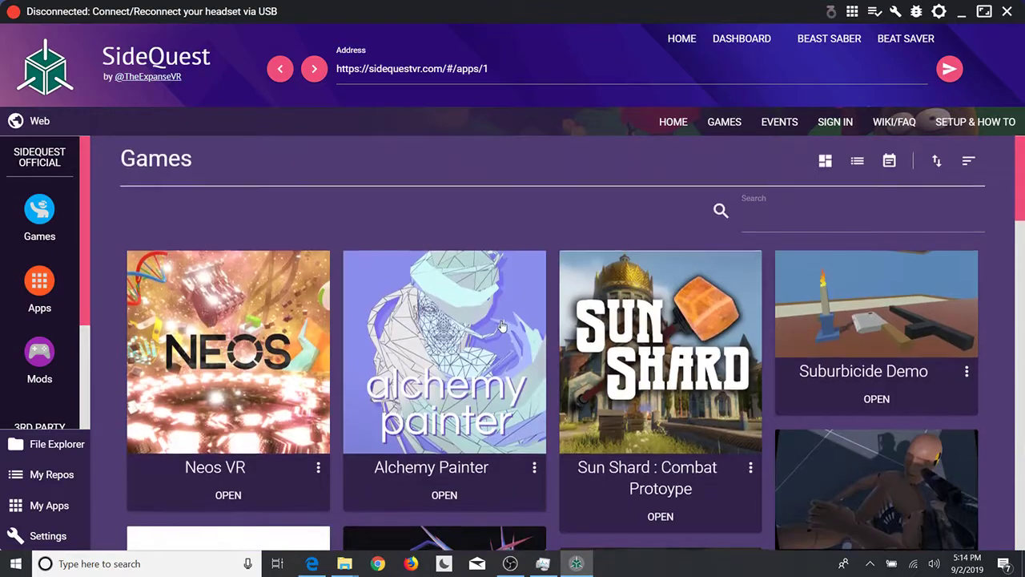
{"action": "scroll", "coordinate": [502, 326], "scroll_direction": "down", "scroll_amount": 2}
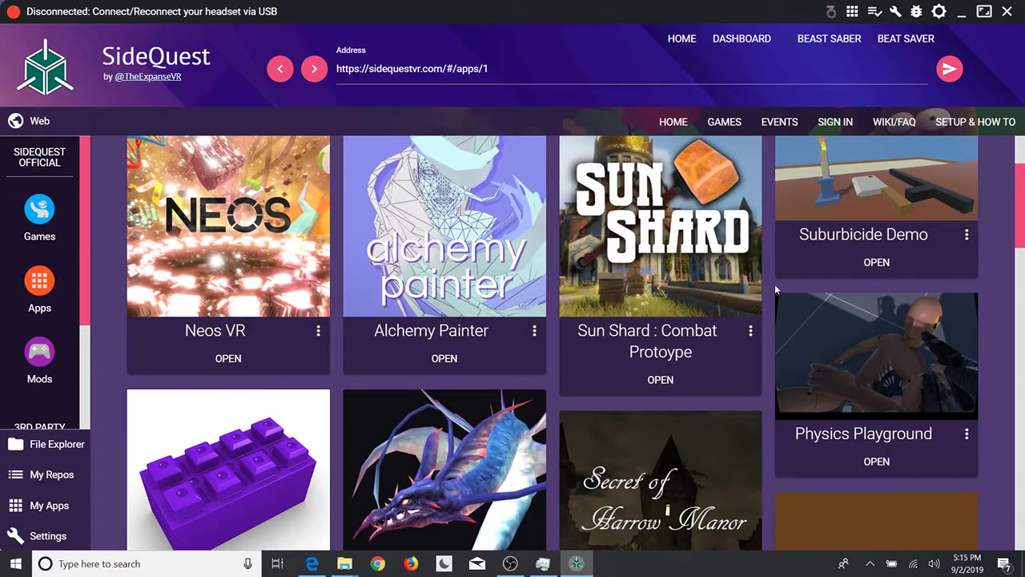
{"action": "scroll", "coordinate": [774, 288], "scroll_direction": "down", "scroll_amount": 3}
{"action": "scroll", "coordinate": [774, 288], "scroll_direction": "down", "scroll_amount": 1}
{"action": "scroll", "coordinate": [774, 288], "scroll_direction": "down", "scroll_amount": 1}
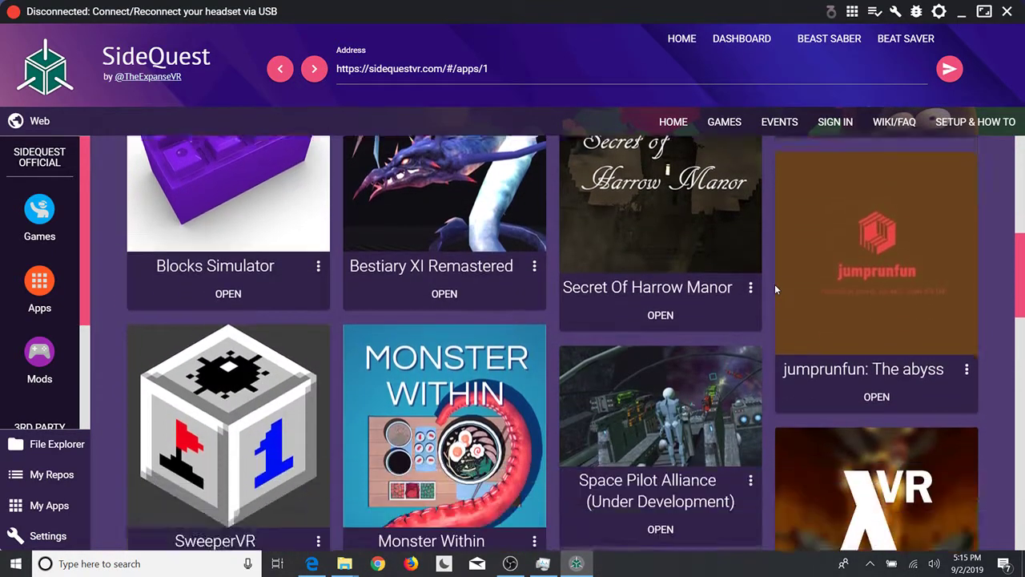
{"action": "scroll", "coordinate": [775, 284], "scroll_direction": "down", "scroll_amount": 2}
{"action": "scroll", "coordinate": [775, 283], "scroll_direction": "down", "scroll_amount": 3}
{"action": "scroll", "coordinate": [775, 284], "scroll_direction": "down", "scroll_amount": 2}
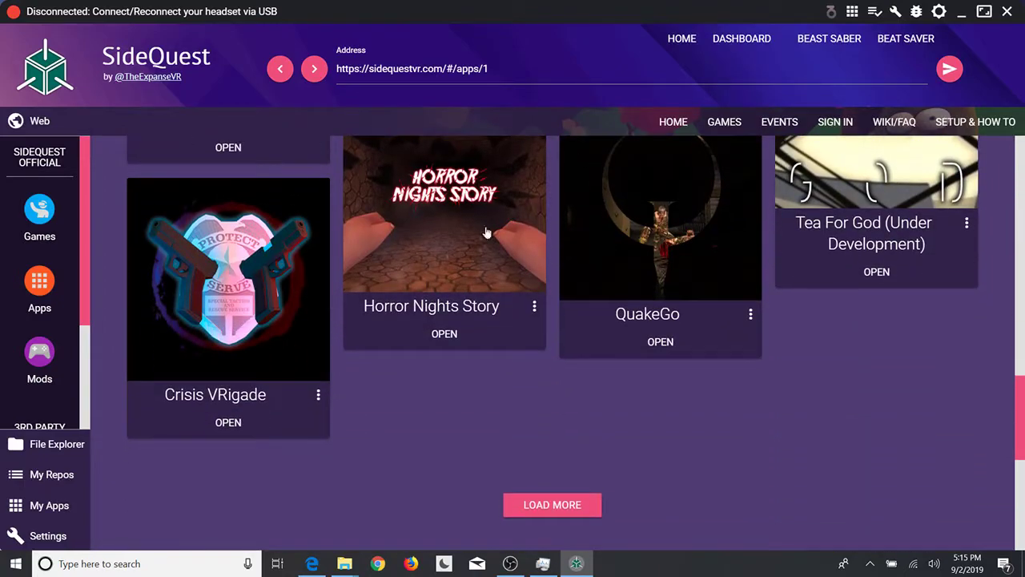
Switch to the Apps catalogue and scroll down through its VR apps
{"action": "scroll", "coordinate": [420, 346], "scroll_direction": "up", "scroll_amount": 5}
{"action": "scroll", "coordinate": [420, 346], "scroll_direction": "up", "scroll_amount": 5}
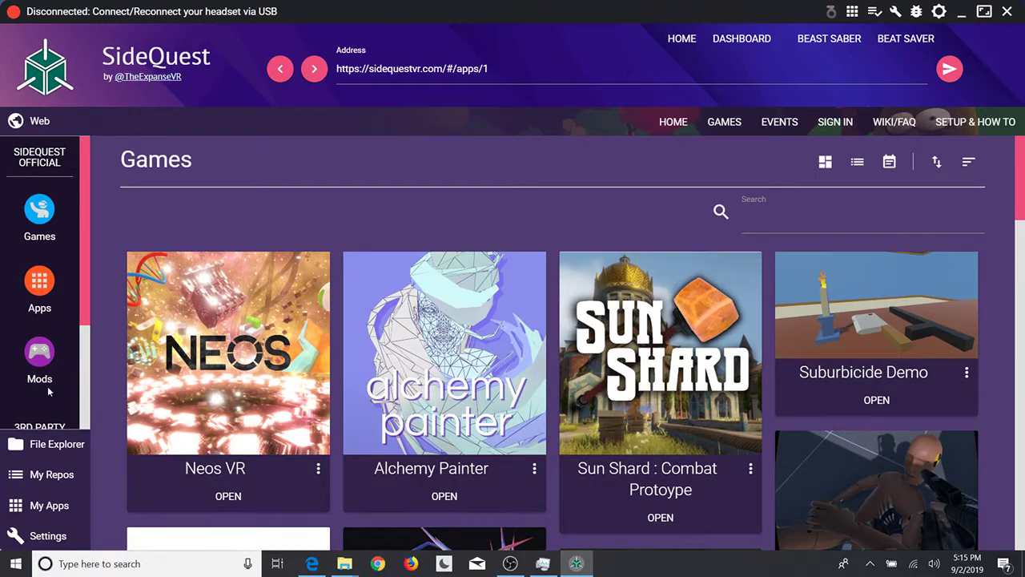
{"action": "left_click", "coordinate": [39, 286]}
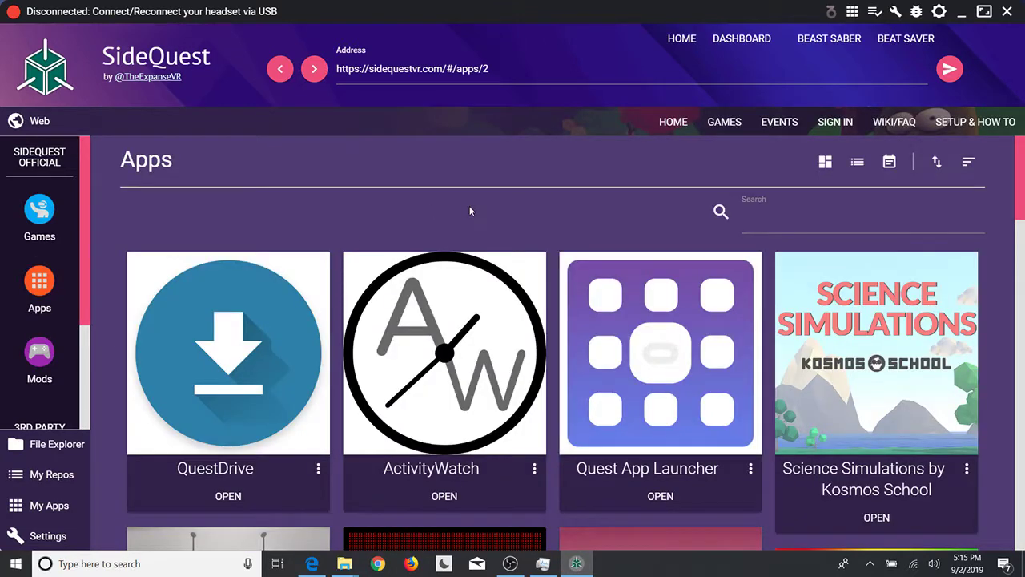
{"action": "scroll", "coordinate": [470, 211], "scroll_direction": "down", "scroll_amount": 3}
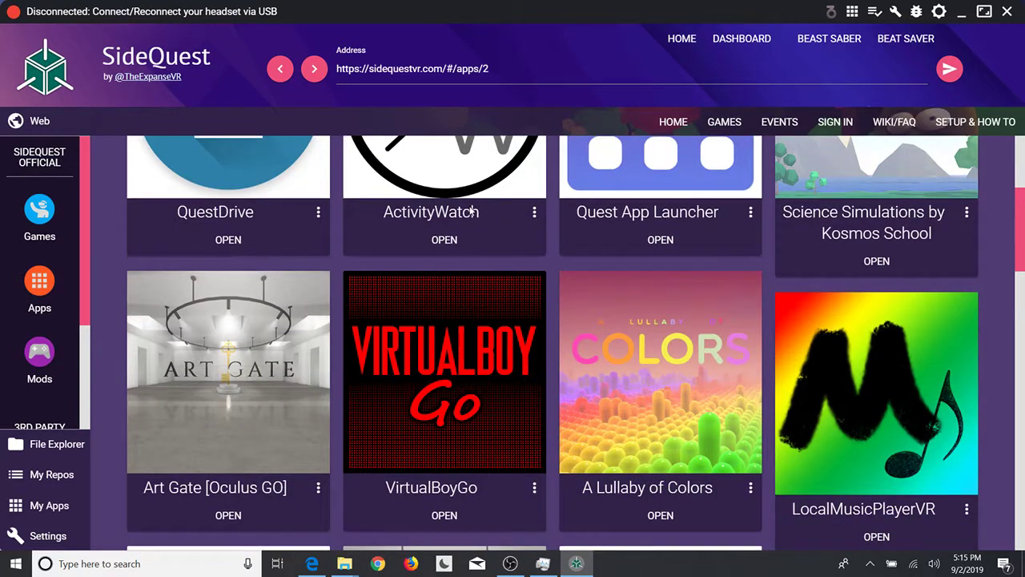